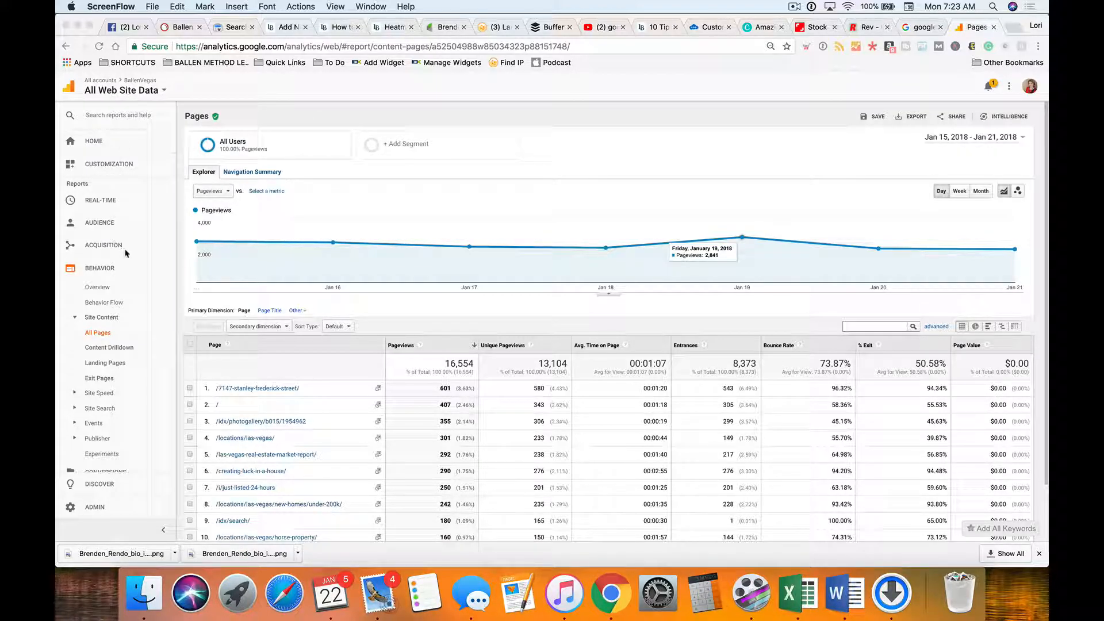
- Expand the Behavior reports and open the All Pages report under Site Content
{"action": "left_click", "coordinate": [149, 275]}
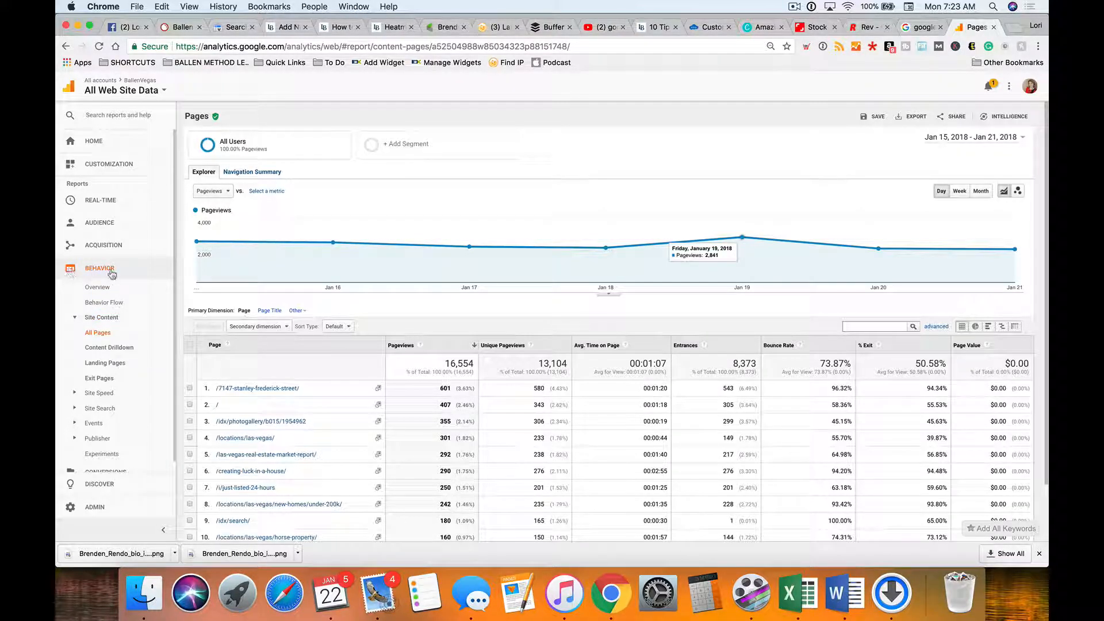
{"action": "left_click", "coordinate": [71, 272]}
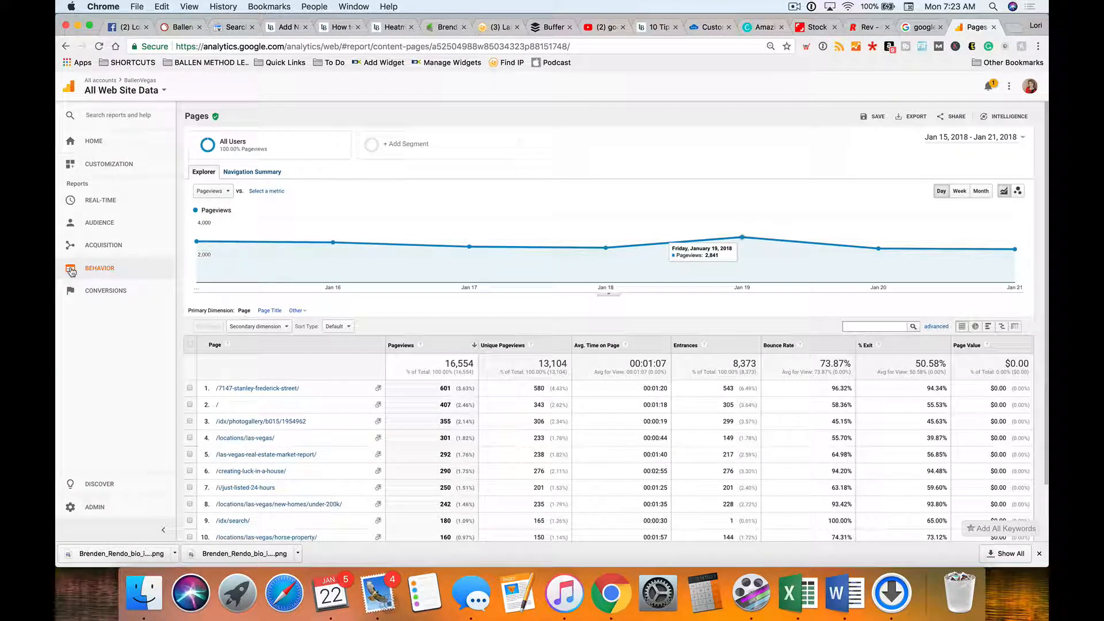
{"action": "left_click", "coordinate": [70, 272]}
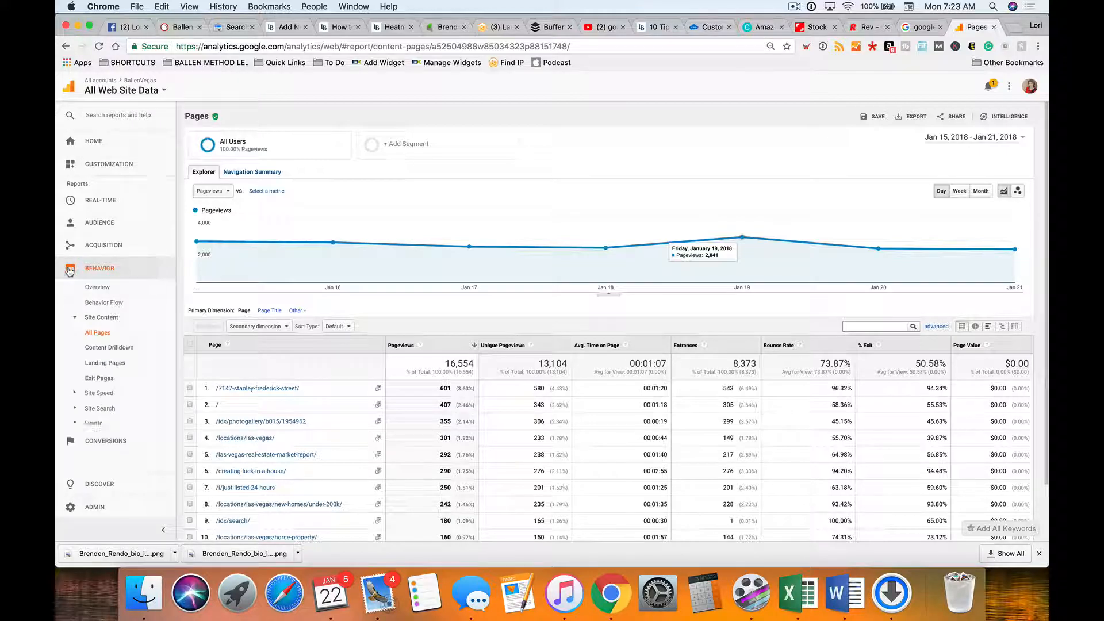
{"action": "left_click", "coordinate": [98, 335]}
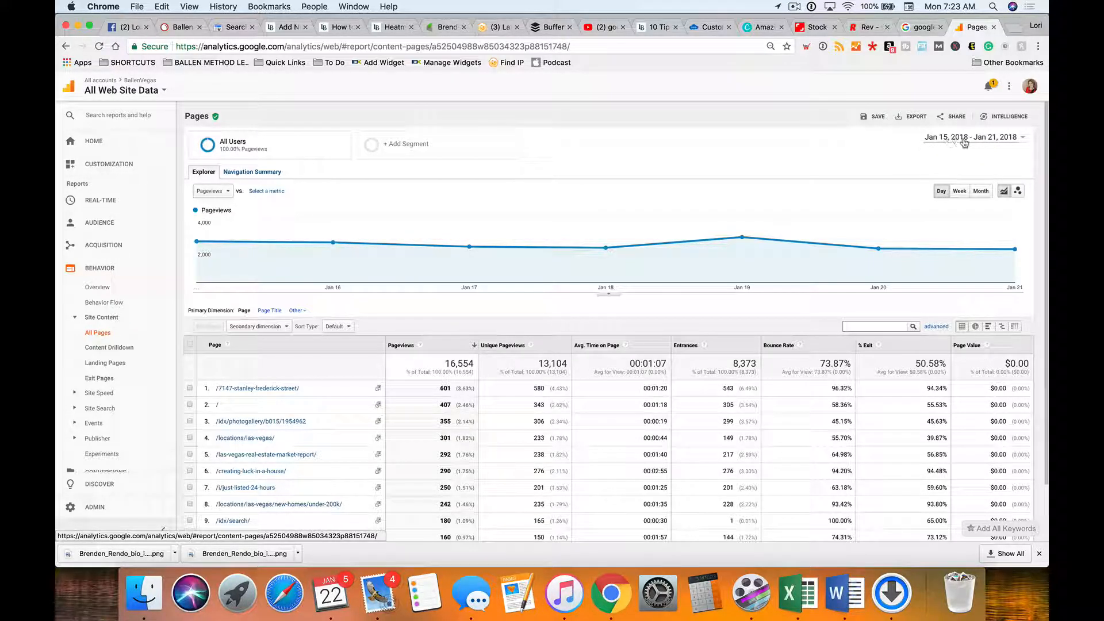
- Set the report's date range to Jan 1, 2017 through Jan 21, 2018 and apply it
{"action": "left_click", "coordinate": [1007, 142]}
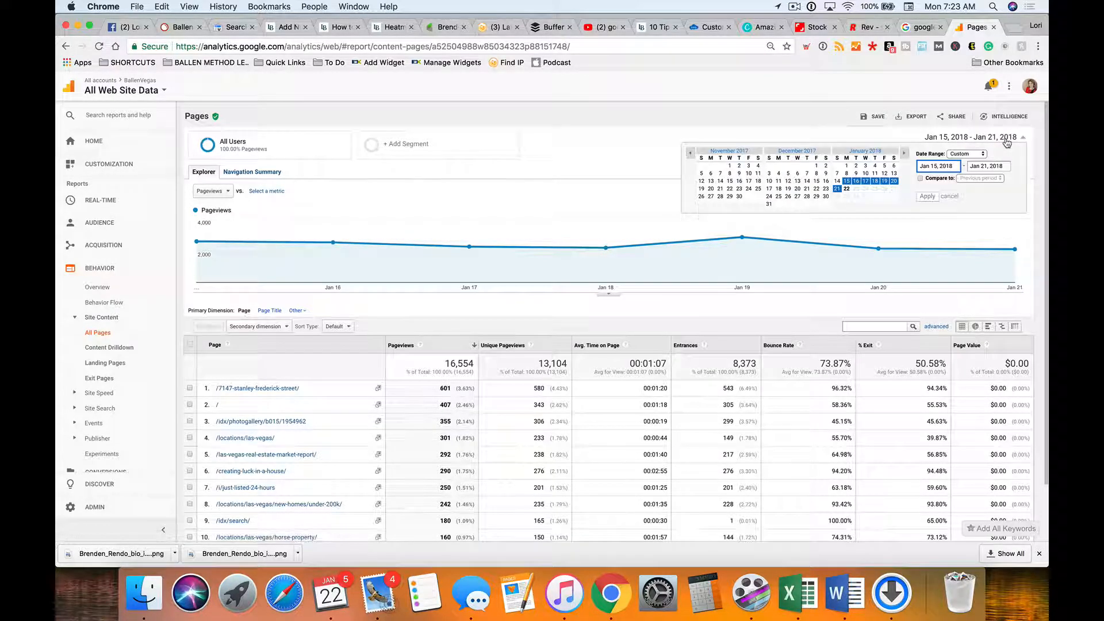
{"action": "left_click", "coordinate": [967, 154]}
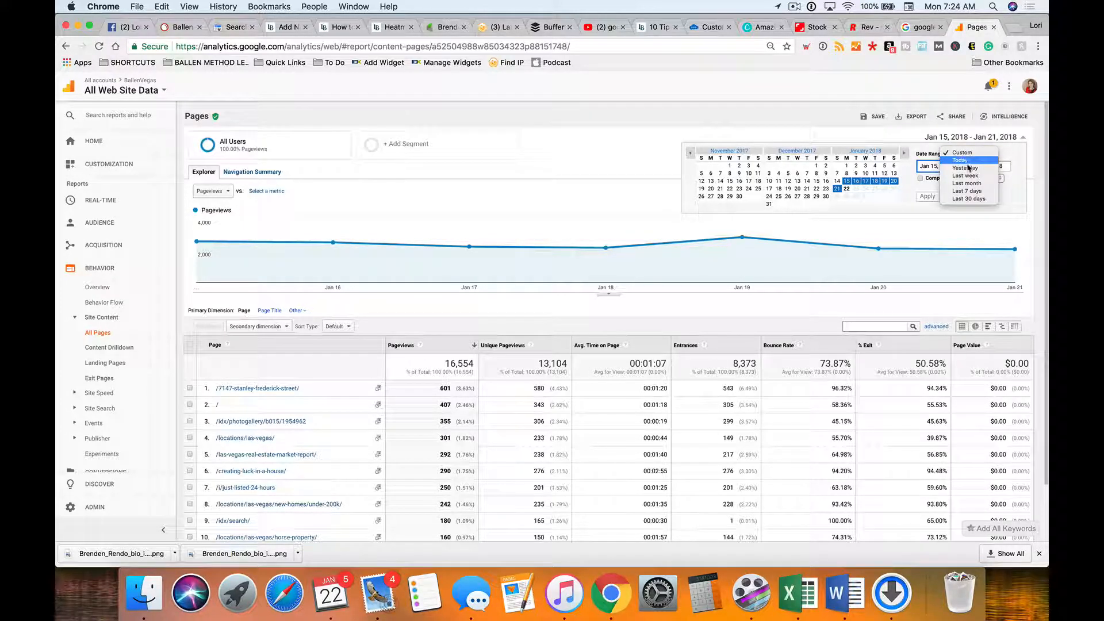
{"action": "left_click", "coordinate": [910, 207]}
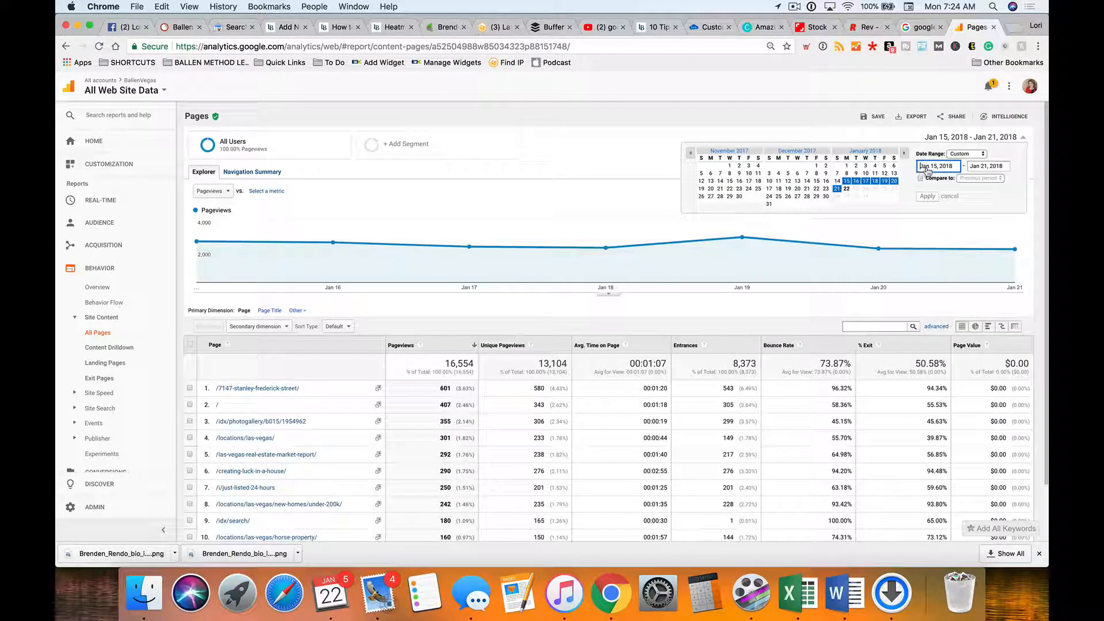
{"action": "left_click_drag", "start_coordinate": [937, 167], "coordinate": [915, 167]}
{"action": "left_click", "coordinate": [691, 155]}
{"action": "left_click", "coordinate": [690, 156]}
{"action": "left_click", "coordinate": [690, 155]}
{"action": "left_click", "coordinate": [691, 155]}
{"action": "left_click", "coordinate": [690, 155]}
{"action": "left_click", "coordinate": [690, 156]}
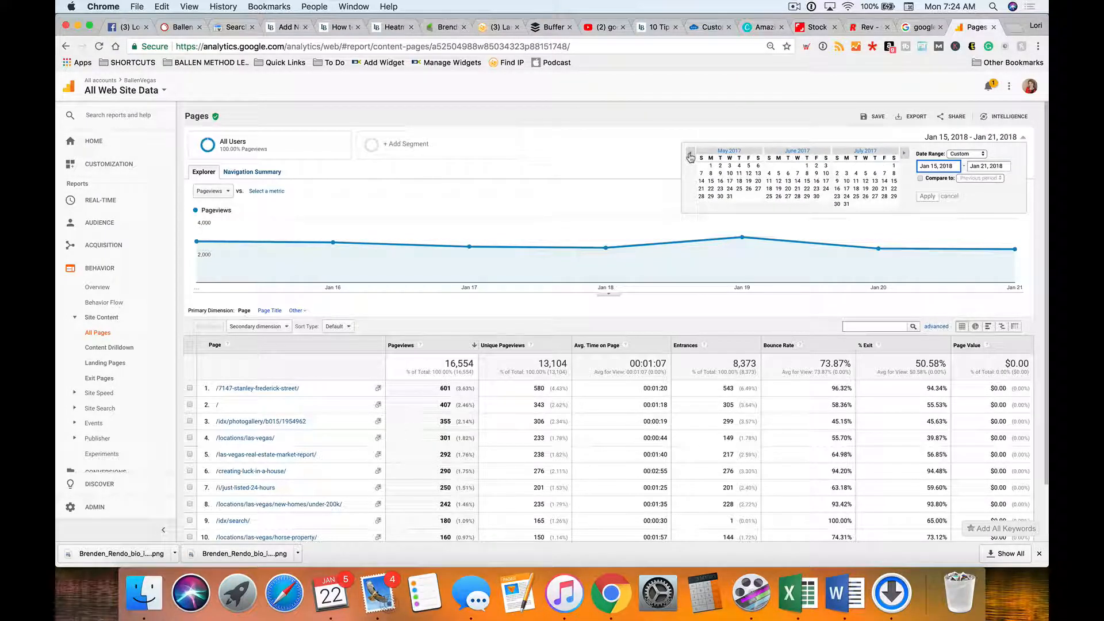
{"action": "left_click", "coordinate": [690, 156]}
{"action": "left_click", "coordinate": [690, 155]}
{"action": "left_click", "coordinate": [691, 155]}
{"action": "left_click", "coordinate": [702, 167]}
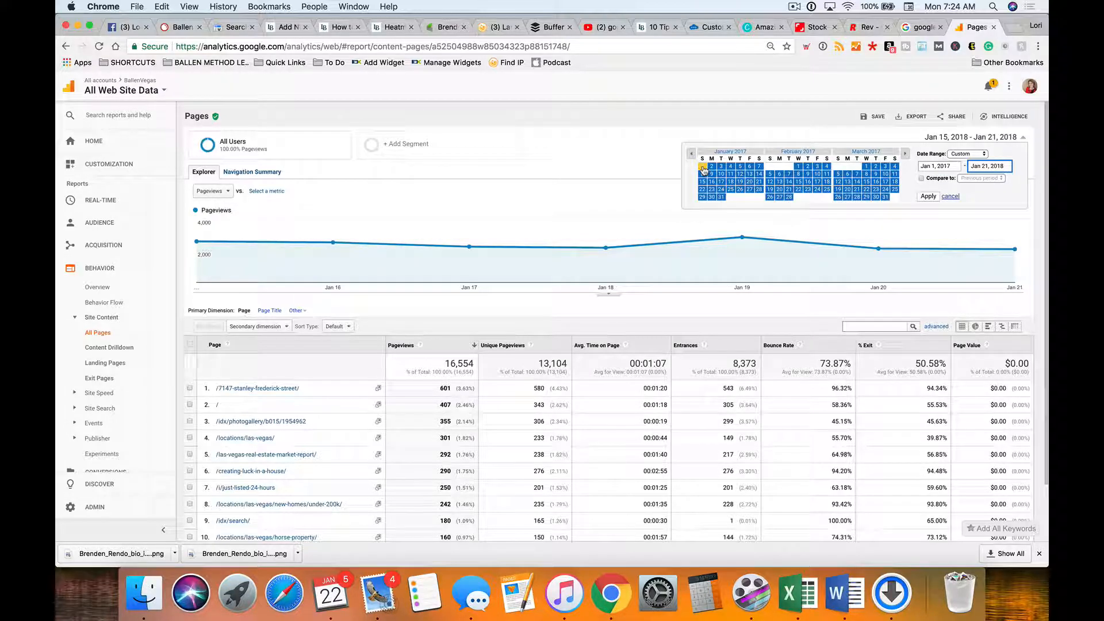
{"action": "left_click", "coordinate": [928, 196]}
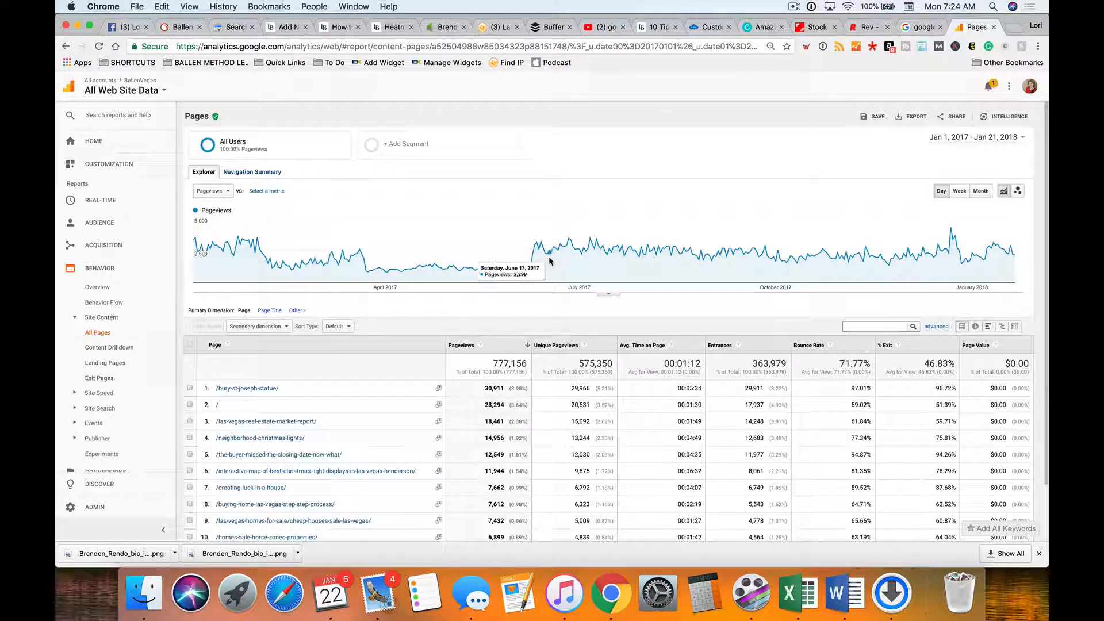
- Open the live web page for the /bury-st-joseph-statue/ entry and skim its introduction and Quick Links
{"action": "scroll", "coordinate": [501, 263], "scroll_direction": "down", "scroll_amount": 2}
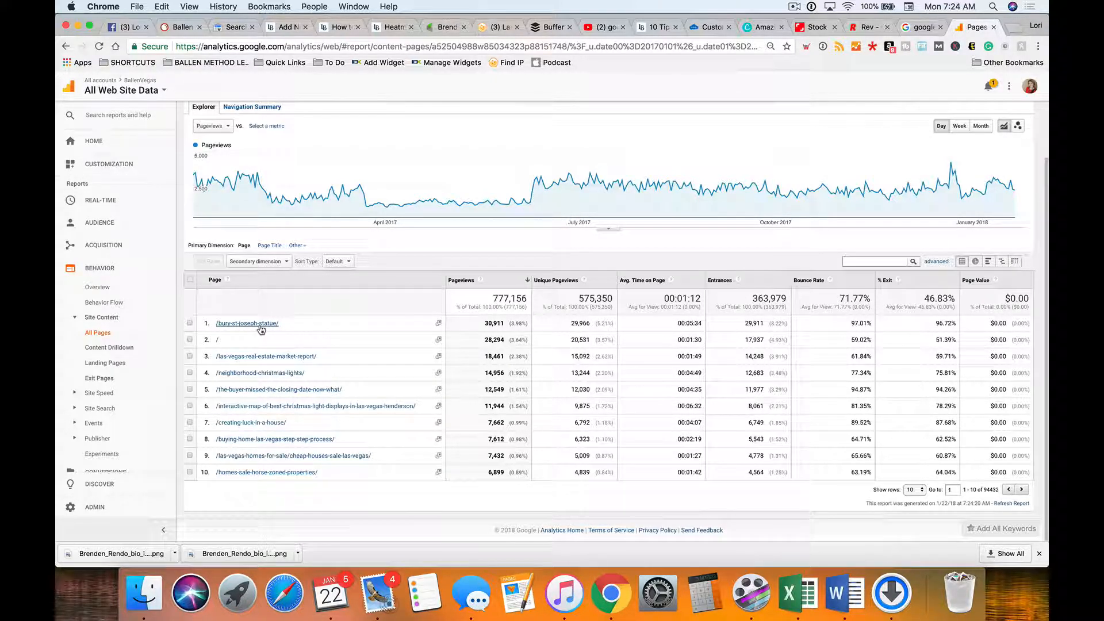
{"action": "left_click", "coordinate": [439, 324]}
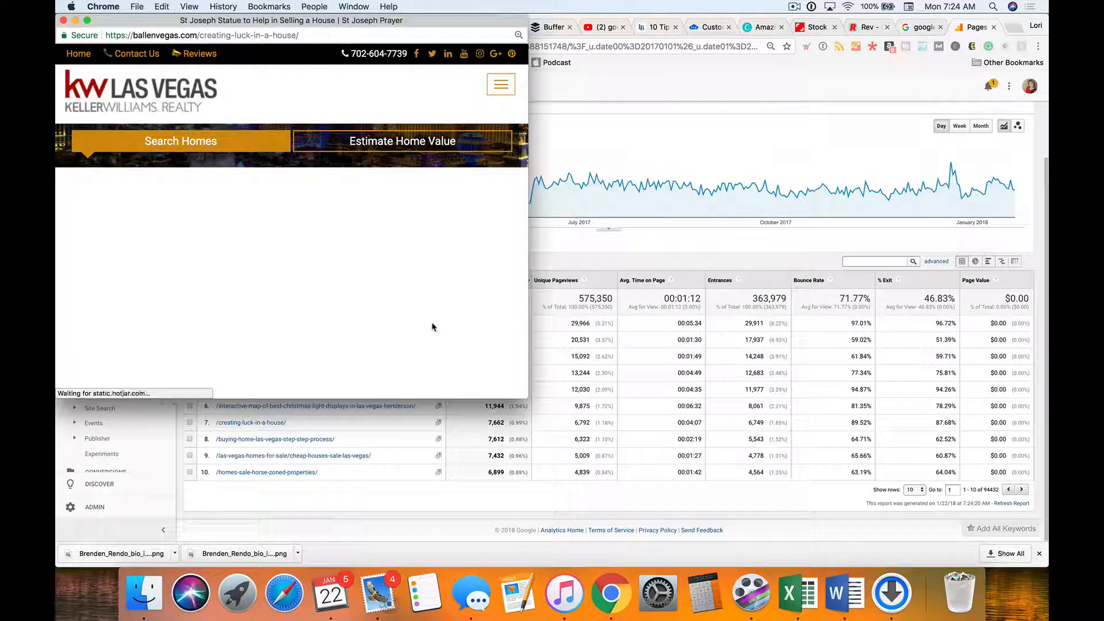
{"action": "scroll", "coordinate": [437, 322], "scroll_direction": "down", "scroll_amount": 10}
{"action": "scroll", "coordinate": [442, 317], "scroll_direction": "down", "scroll_amount": 15}
{"action": "scroll", "coordinate": [429, 298], "scroll_direction": "up", "scroll_amount": 10}
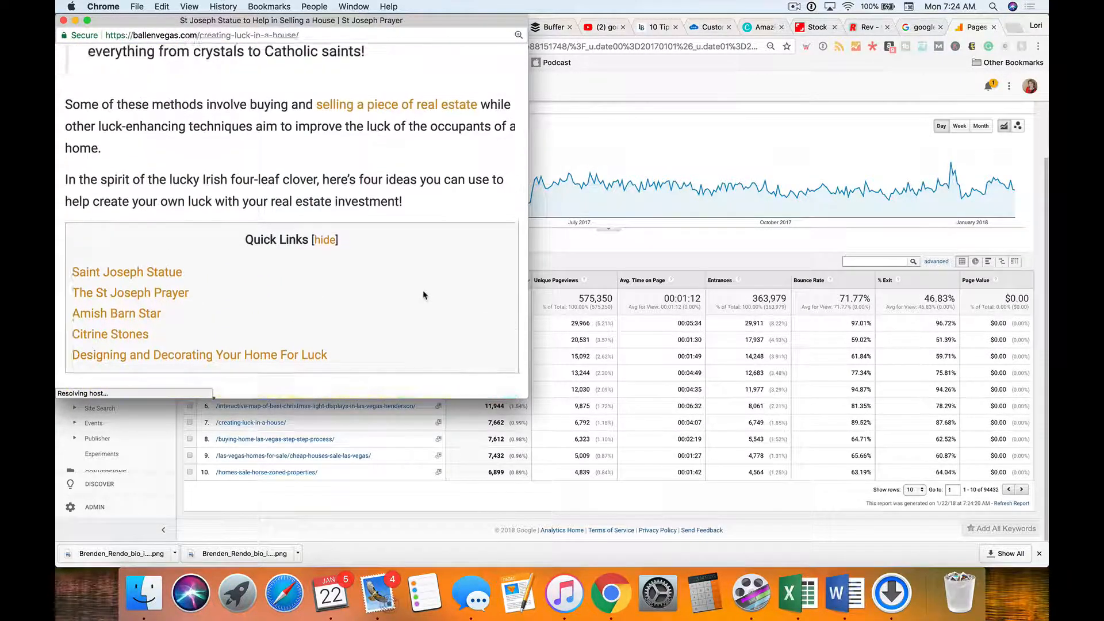
{"action": "scroll", "coordinate": [423, 295], "scroll_direction": "down", "scroll_amount": 5}
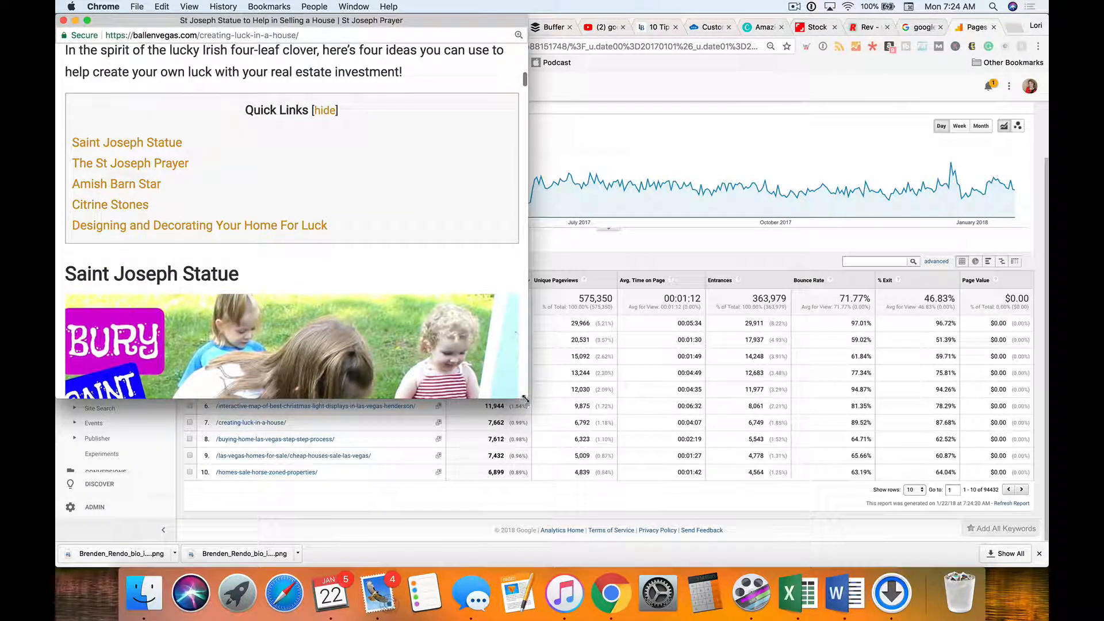
- Enlarge the web page window, read through the article on creating luck in a house, and close the window
{"action": "left_click_drag", "start_coordinate": [525, 399], "coordinate": [709, 426]}
{"action": "scroll", "coordinate": [377, 298], "scroll_direction": "up", "scroll_amount": 4}
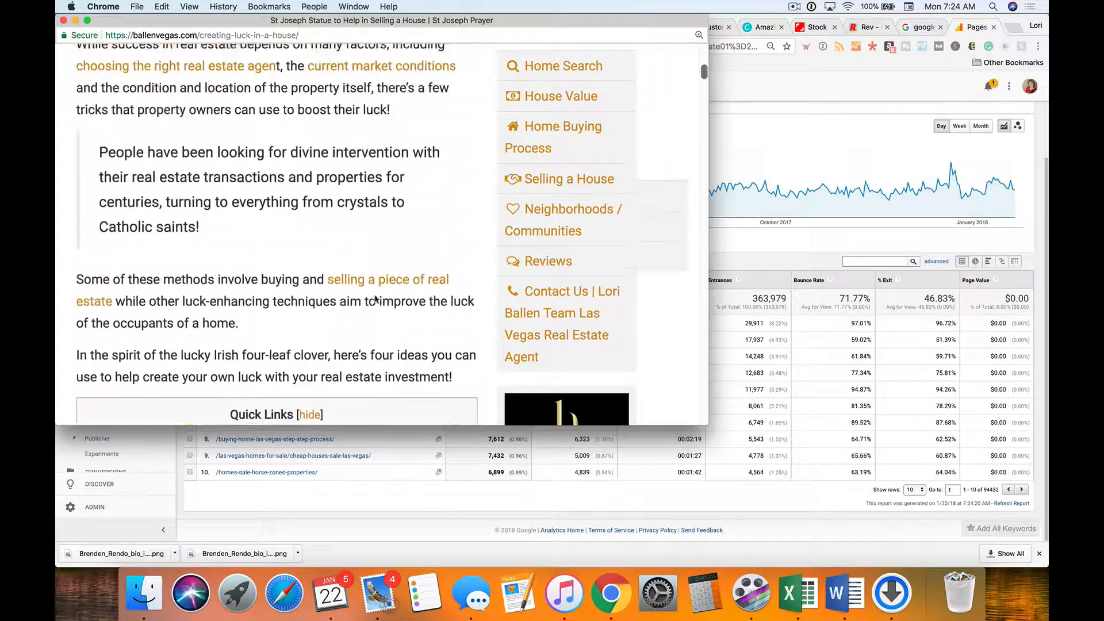
{"action": "scroll", "coordinate": [375, 299], "scroll_direction": "up", "scroll_amount": 5}
{"action": "scroll", "coordinate": [362, 299], "scroll_direction": "down", "scroll_amount": 15}
{"action": "scroll", "coordinate": [349, 299], "scroll_direction": "down", "scroll_amount": 10}
{"action": "scroll", "coordinate": [348, 298], "scroll_direction": "down", "scroll_amount": 5}
{"action": "scroll", "coordinate": [348, 298], "scroll_direction": "down", "scroll_amount": 15}
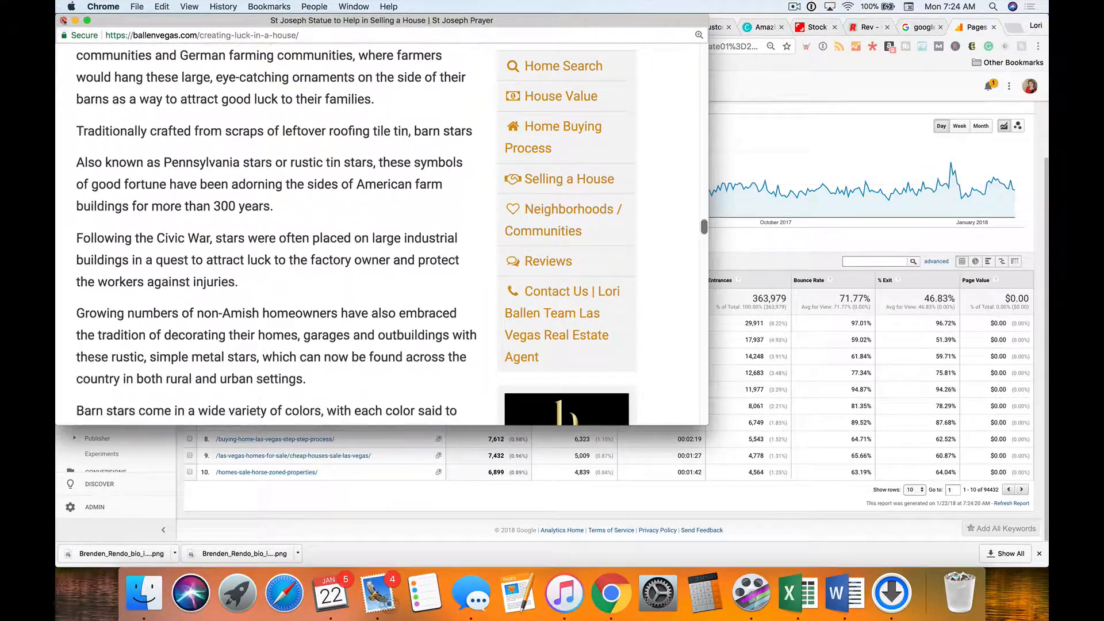
{"action": "left_click", "coordinate": [63, 20]}
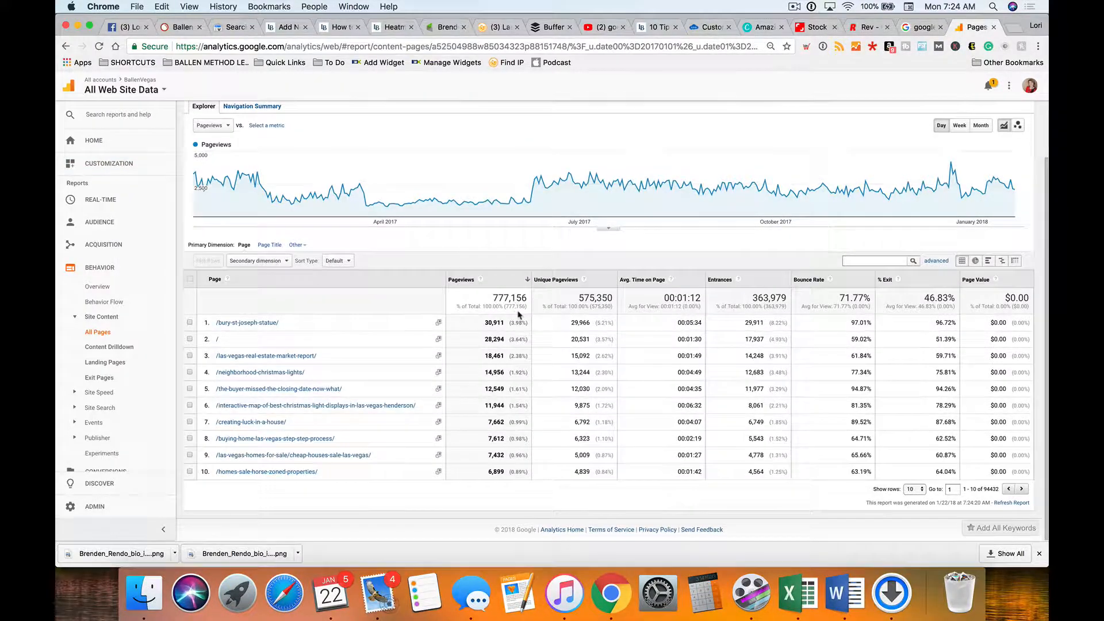
- Set the pages table to show 5000 rows
{"action": "scroll", "coordinate": [529, 411], "scroll_direction": "up", "scroll_amount": 3}
{"action": "scroll", "coordinate": [527, 425], "scroll_direction": "down", "scroll_amount": 2}
{"action": "scroll", "coordinate": [523, 432], "scroll_direction": "down", "scroll_amount": 2}
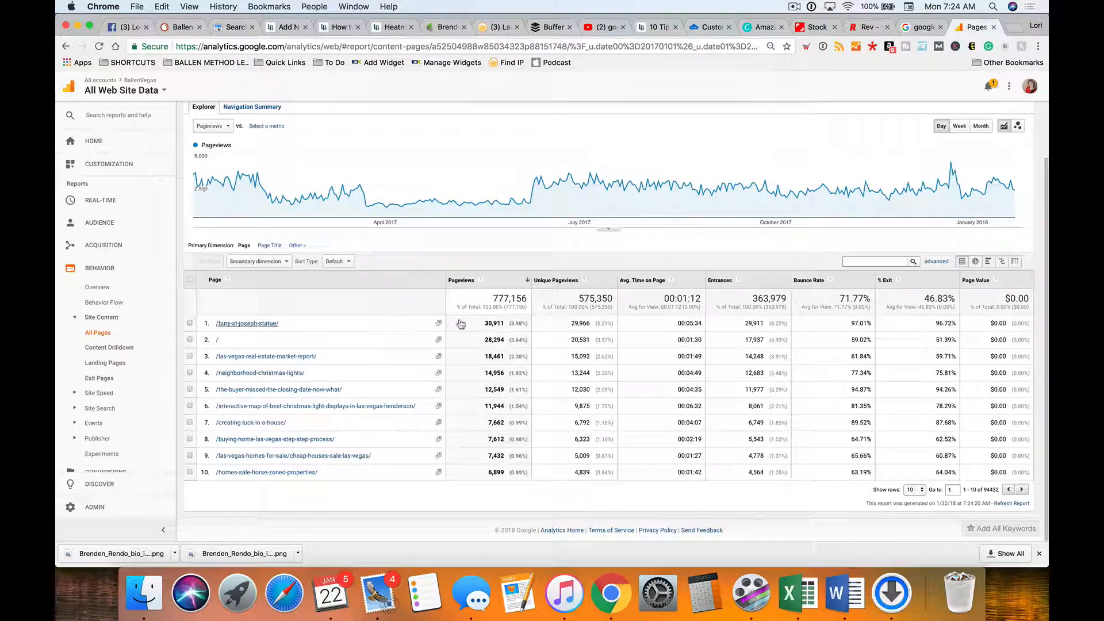
{"action": "left_click", "coordinate": [917, 492]}
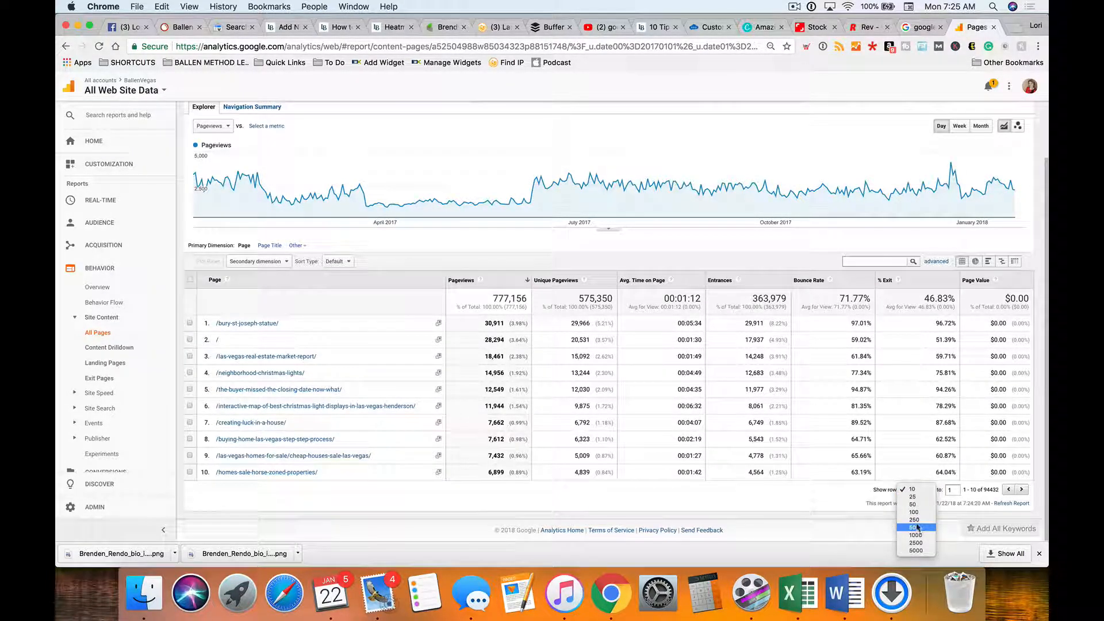
{"action": "left_click", "coordinate": [916, 551]}
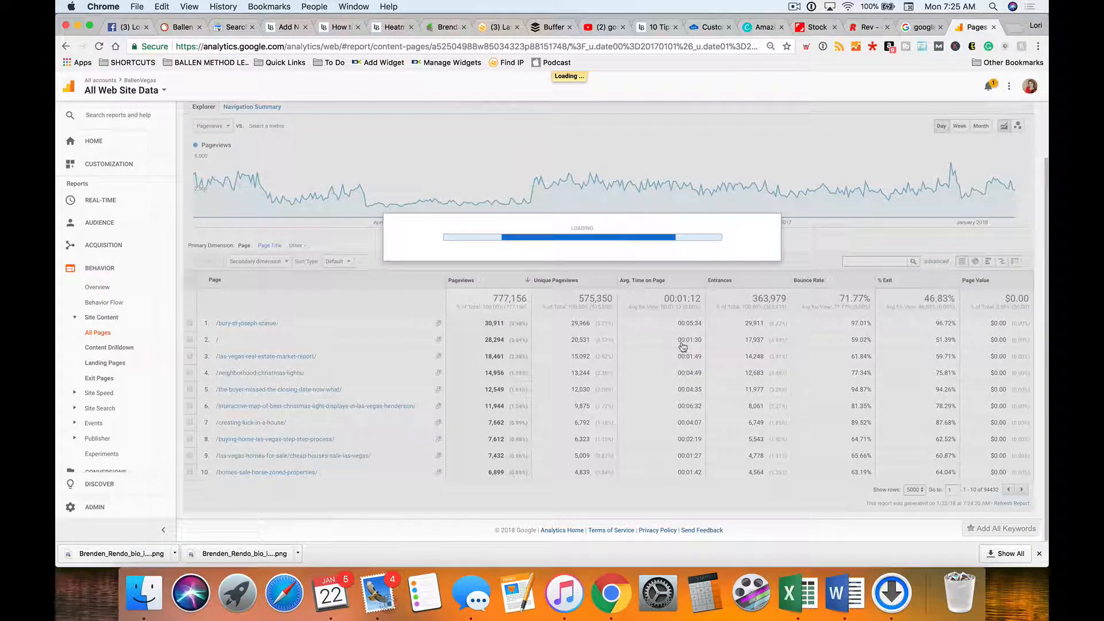
- Turn on comparison with the previous period for the current date range and apply it
{"action": "scroll", "coordinate": [682, 346], "scroll_direction": "down", "scroll_amount": 2}
{"action": "scroll", "coordinate": [683, 346], "scroll_direction": "up", "scroll_amount": 3}
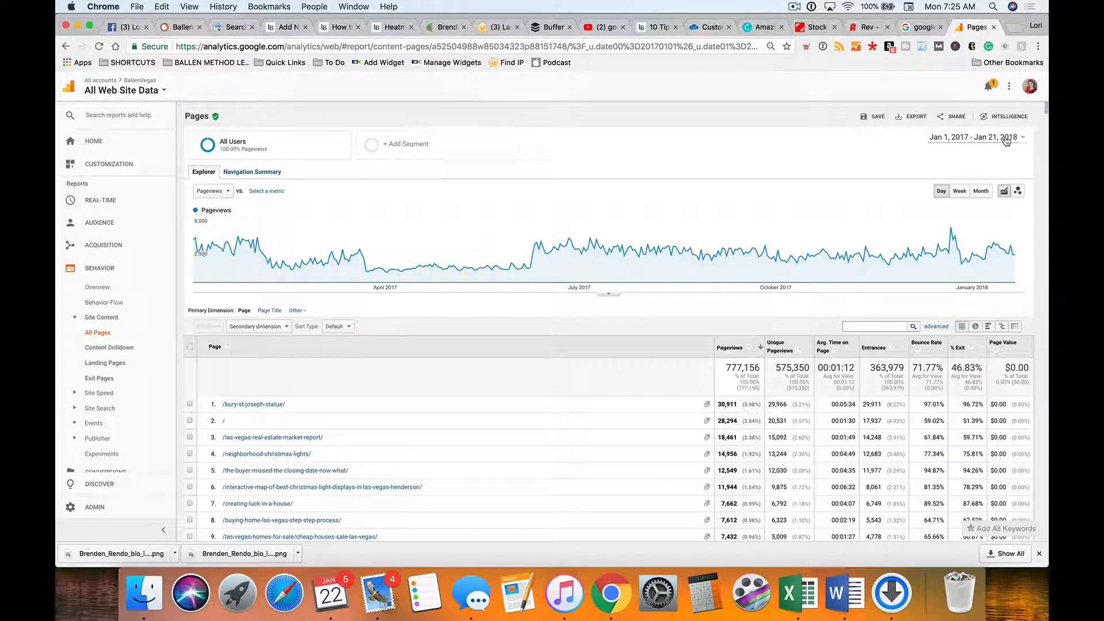
{"action": "left_click", "coordinate": [1017, 138]}
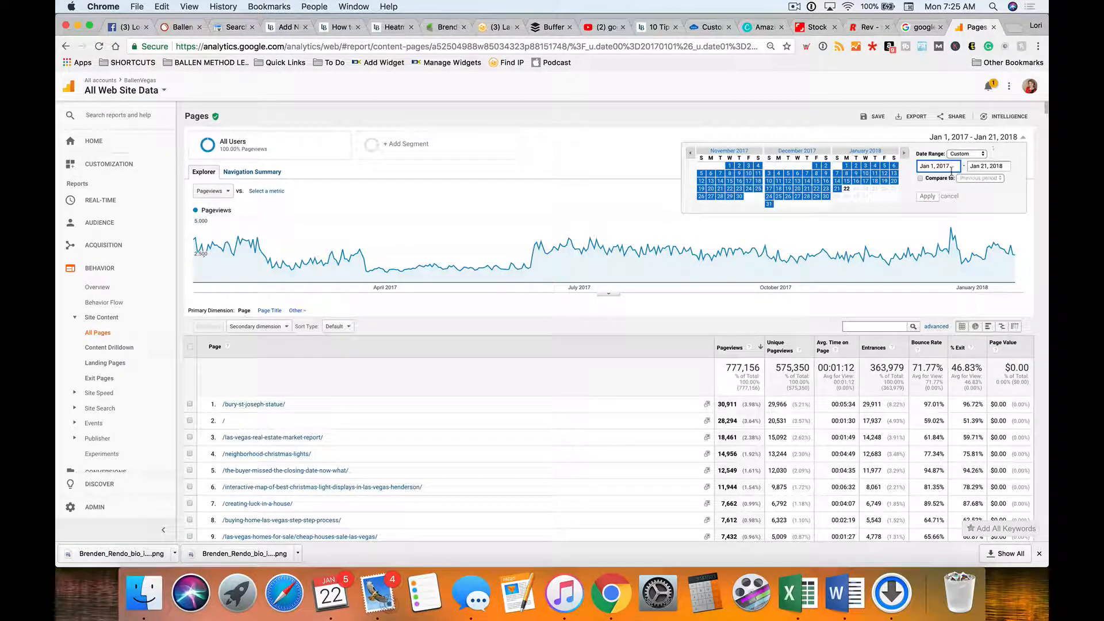
{"action": "left_click", "coordinate": [921, 179]}
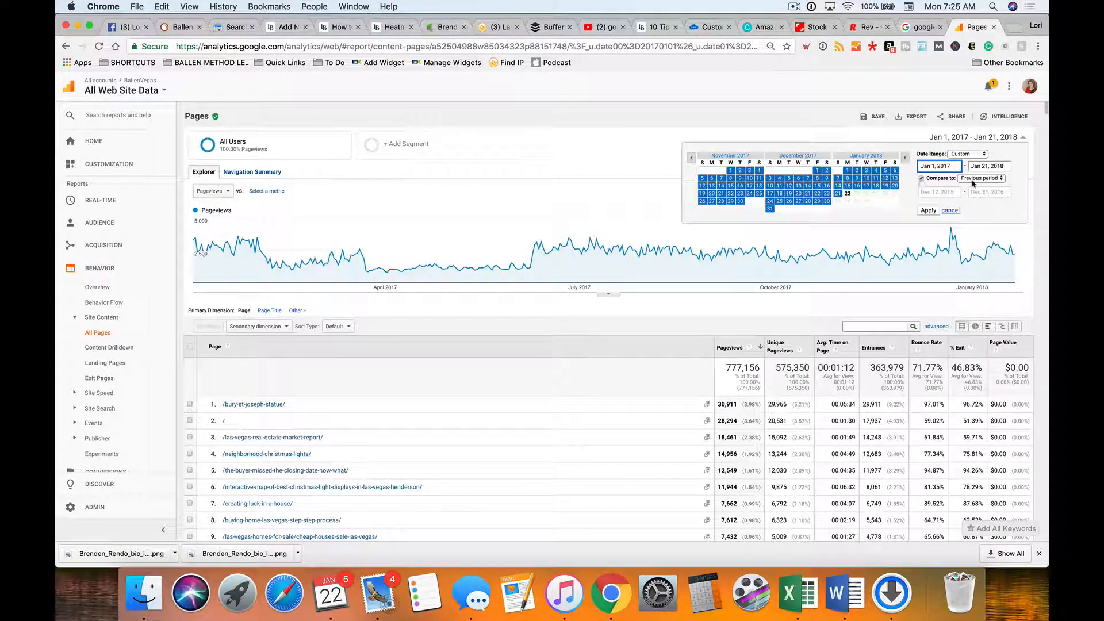
{"action": "left_click", "coordinate": [927, 211]}
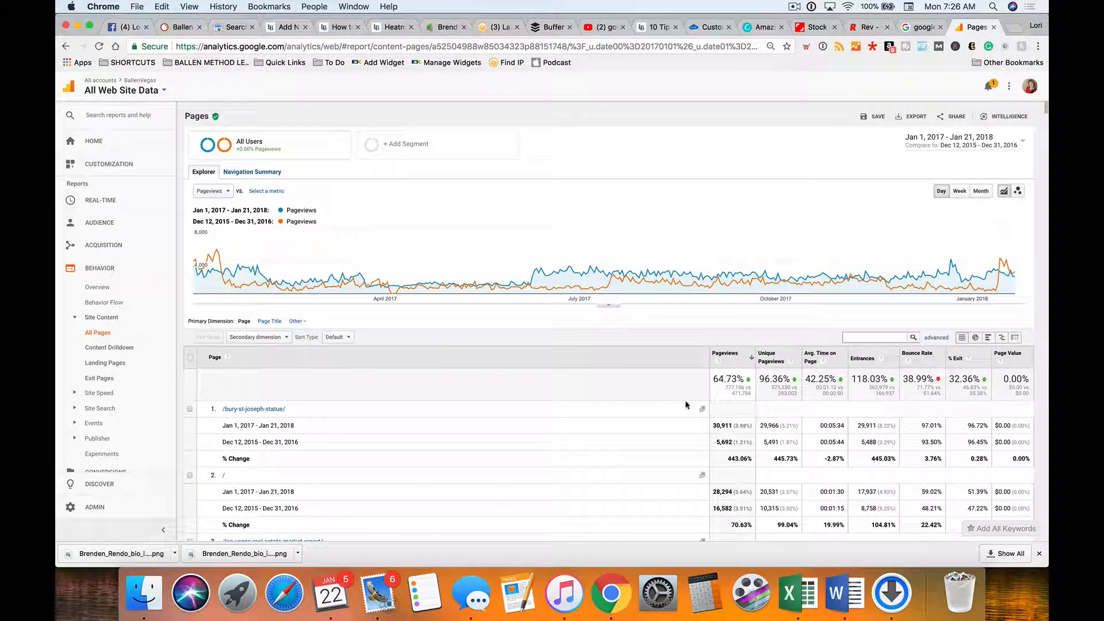
- Examine each top page's pageviews, time on page, entrances and bounce rate across the two date ranges, including the percentage change
{"action": "scroll", "coordinate": [569, 370], "scroll_direction": "down", "scroll_amount": 5}
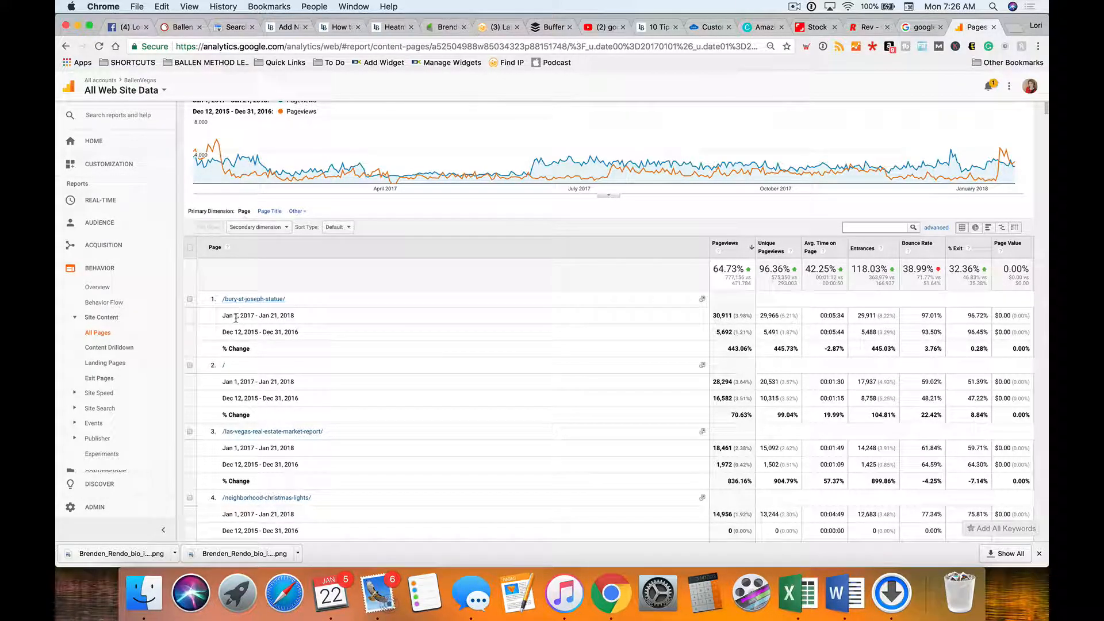
{"action": "left_click_drag", "start_coordinate": [224, 316], "coordinate": [299, 319]}
{"action": "left_click", "coordinate": [305, 320]}
{"action": "scroll", "coordinate": [484, 332], "scroll_direction": "down", "scroll_amount": 3}
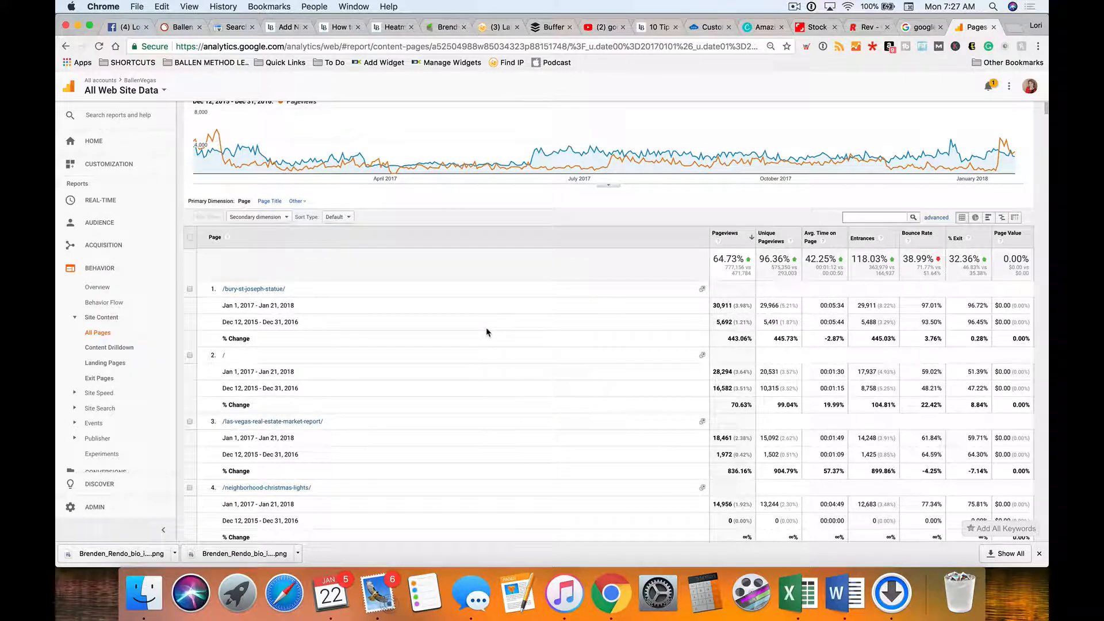
{"action": "scroll", "coordinate": [486, 332], "scroll_direction": "down", "scroll_amount": 2}
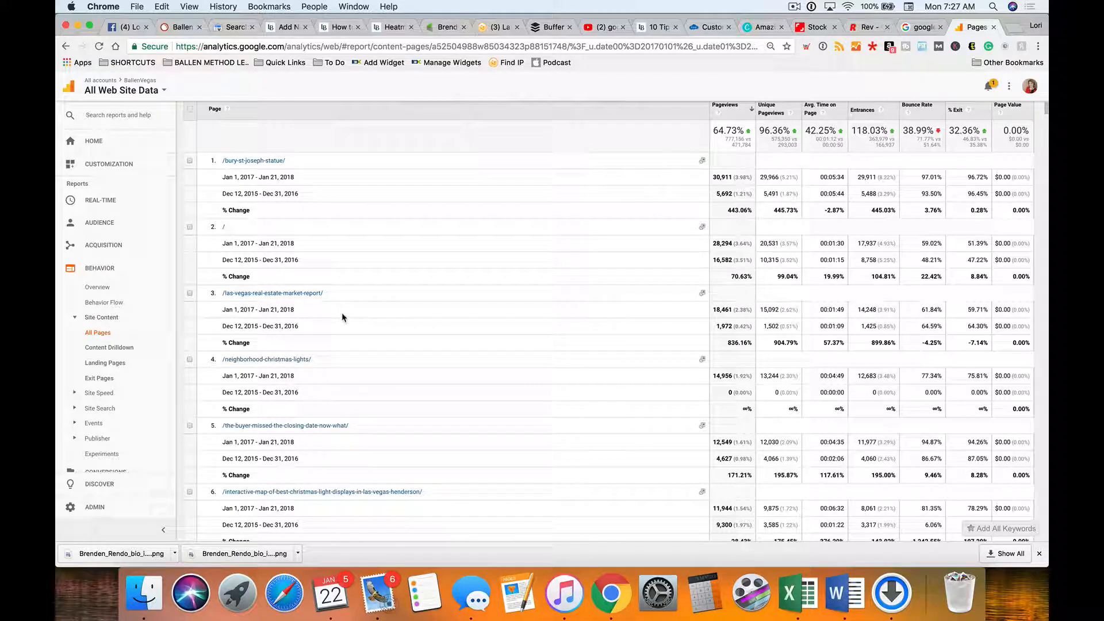
{"action": "scroll", "coordinate": [339, 319], "scroll_direction": "up", "scroll_amount": 1}
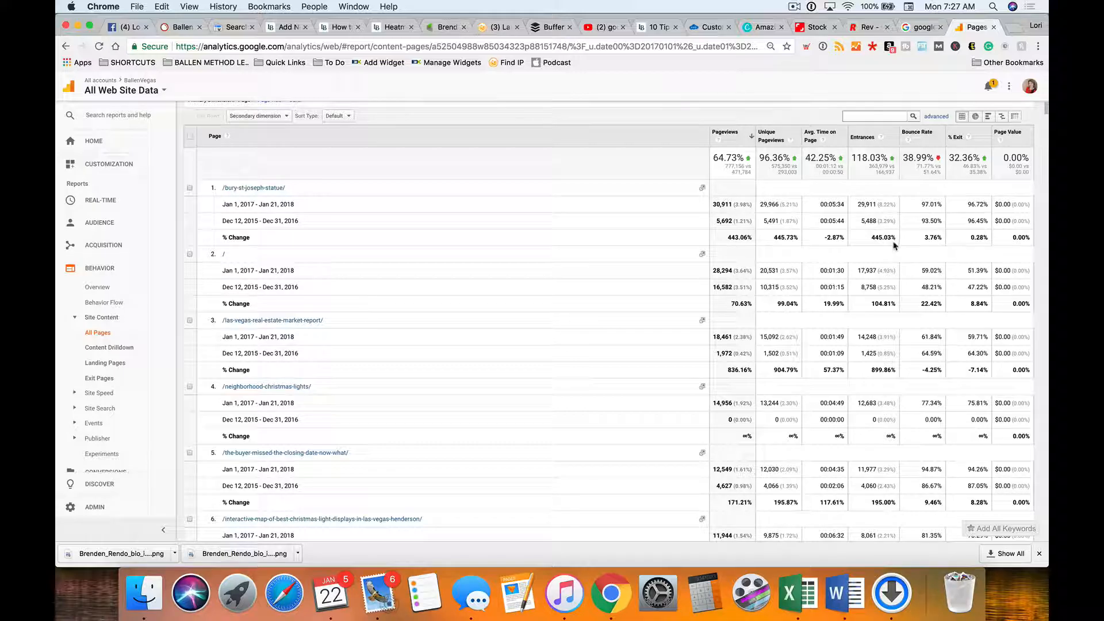
{"action": "scroll", "coordinate": [893, 246], "scroll_direction": "down", "scroll_amount": 4}
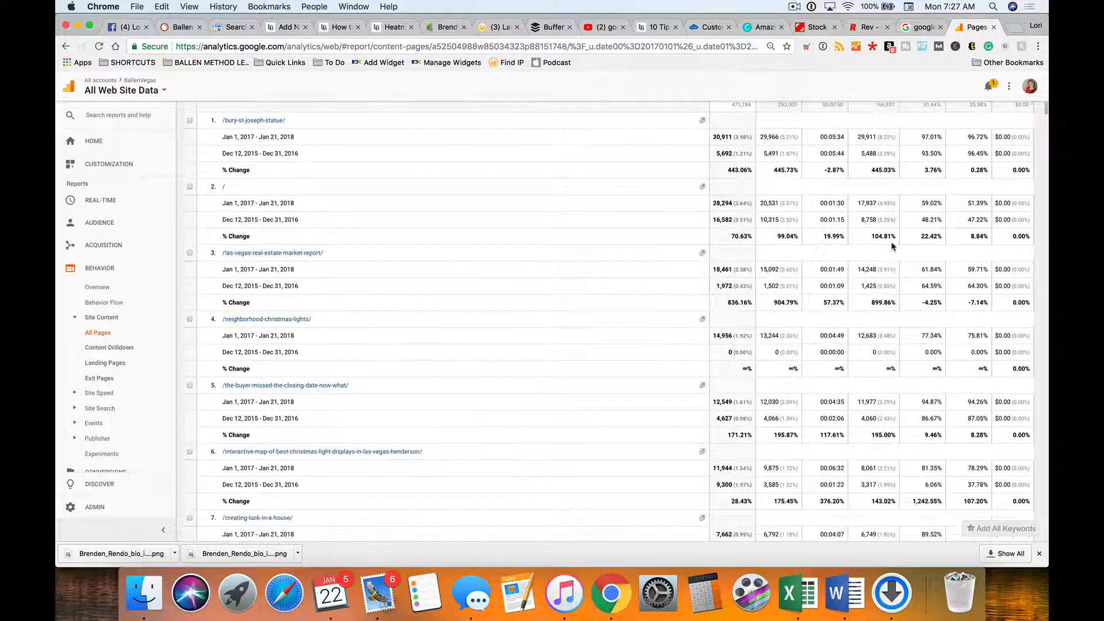
{"action": "scroll", "coordinate": [892, 242], "scroll_direction": "down", "scroll_amount": 2}
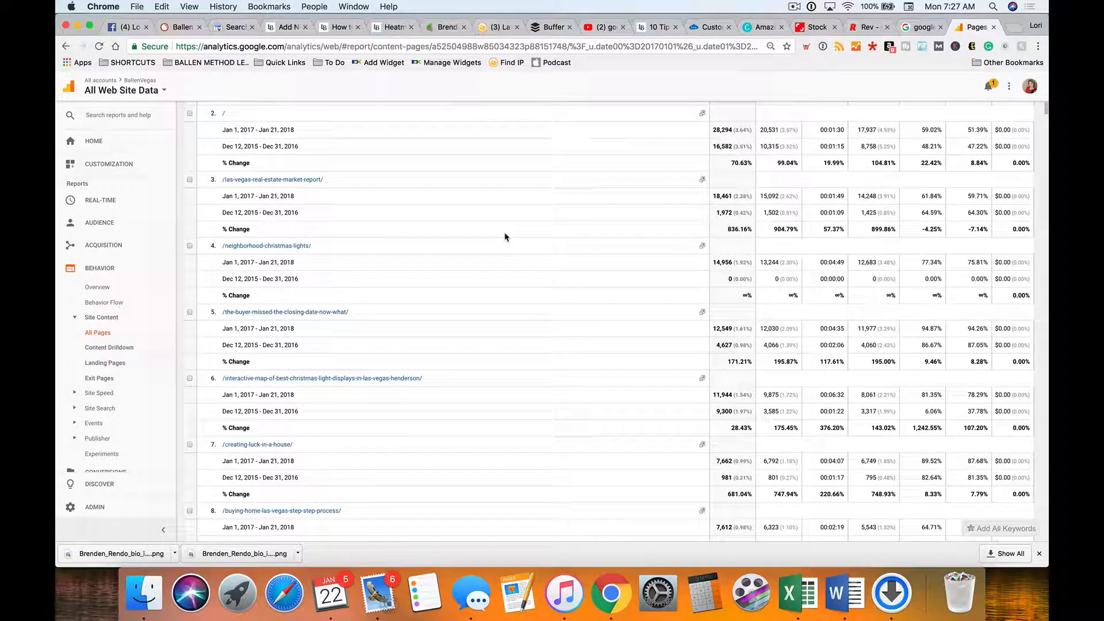
{"action": "left_click", "coordinate": [794, 7]}
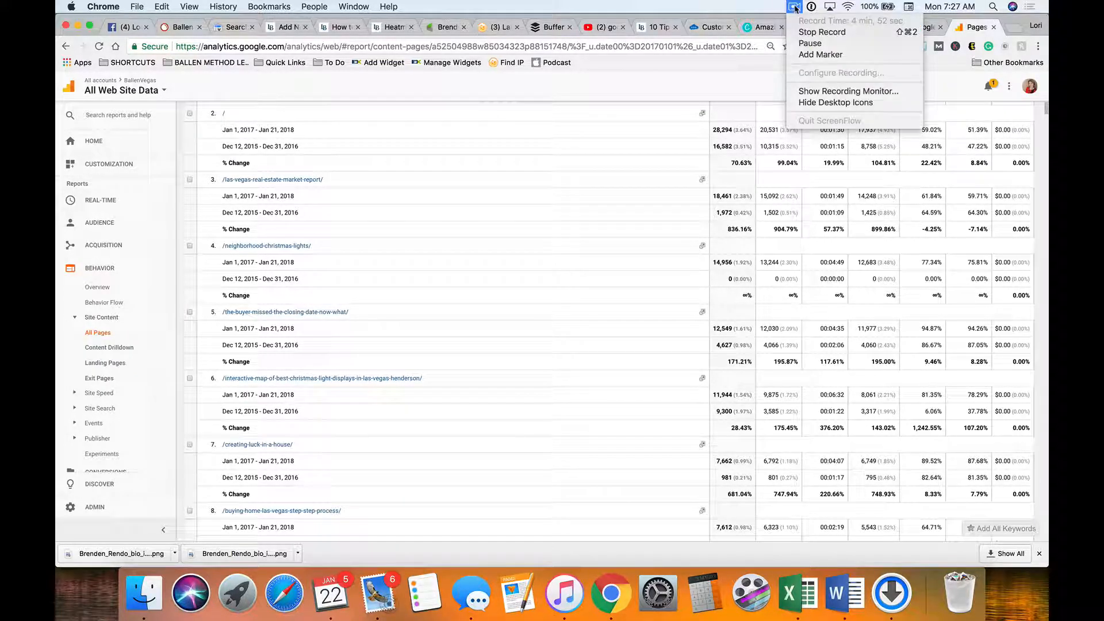